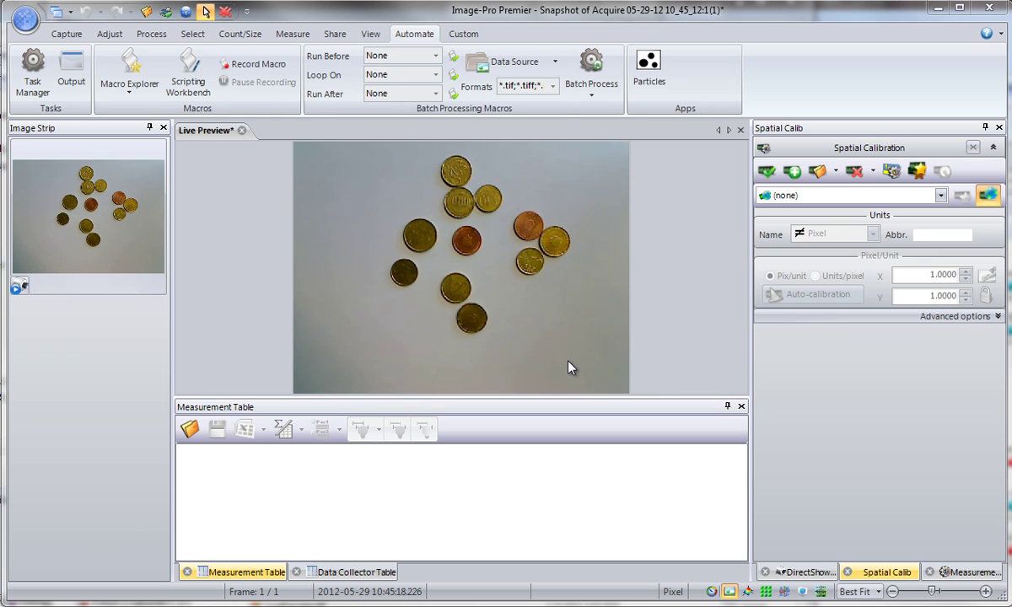
Open the Particles counting app from the Automate tab's Apps group
click(647, 72)
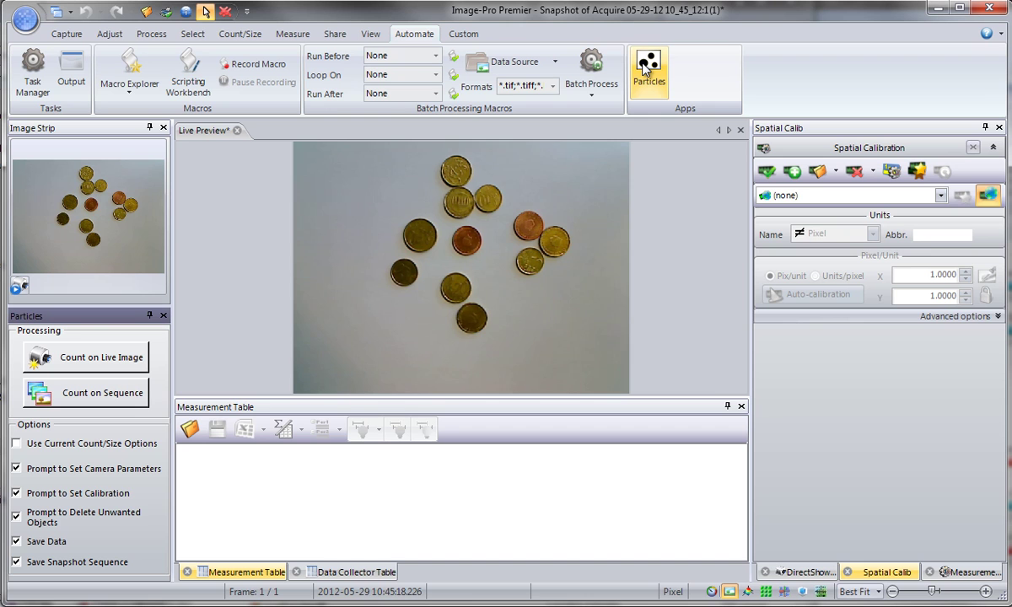
Start a live-image count, reset the workspace, and capture a coin snapshot from the DirectShowIQ camera
click(114, 360)
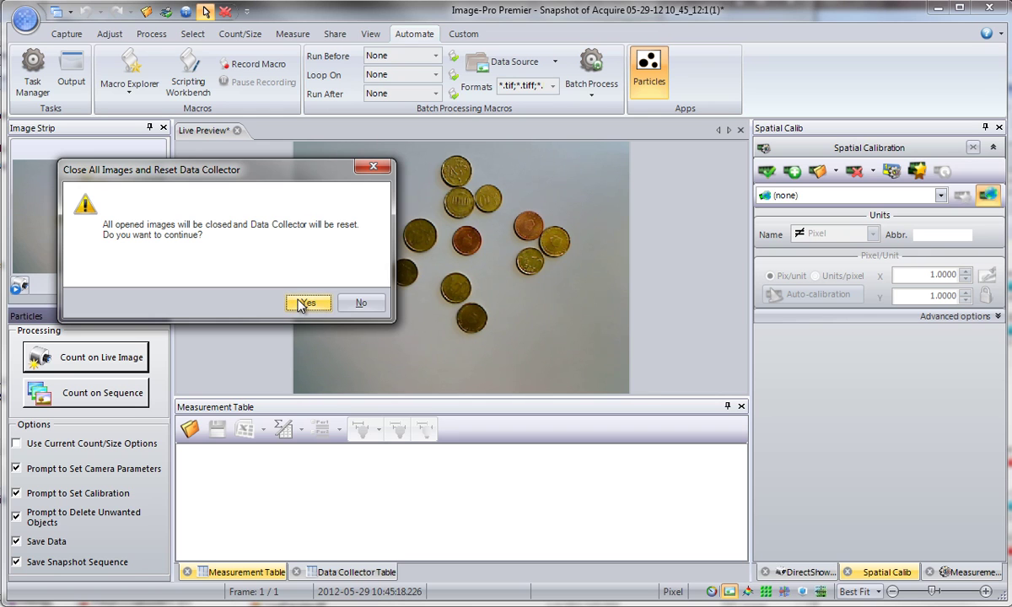
click(300, 304)
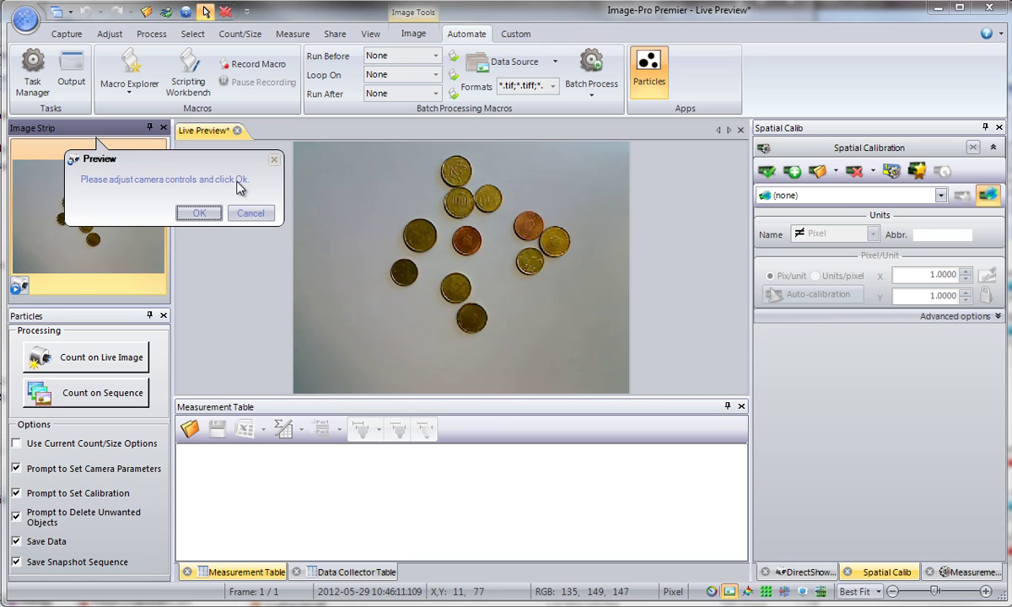
click(831, 574)
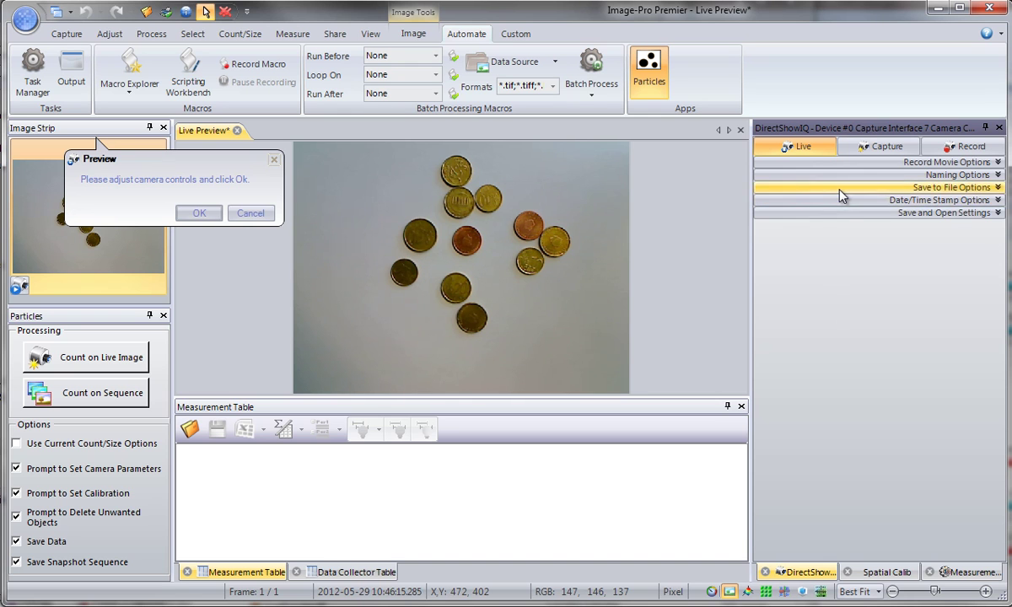
click(840, 190)
click(840, 189)
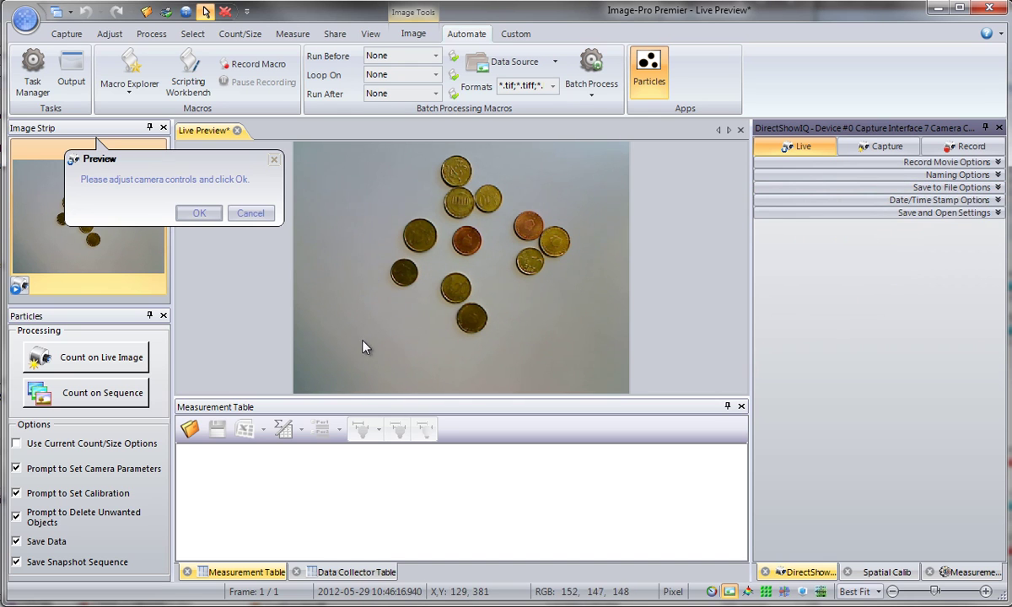
click(201, 212)
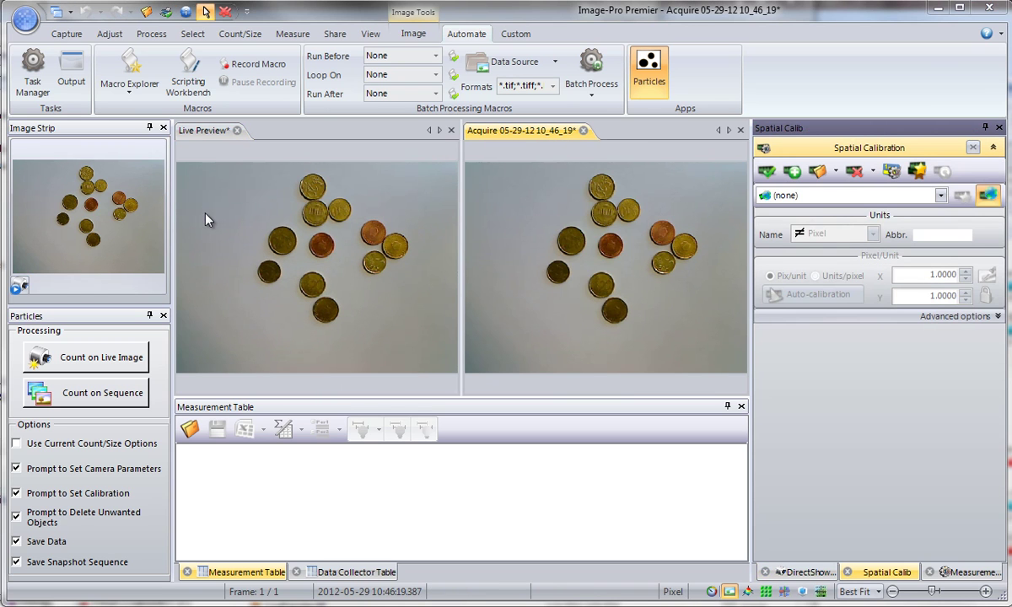
Make Stage 5 X the system spatial calibration and let the coin count run
click(818, 195)
click(822, 235)
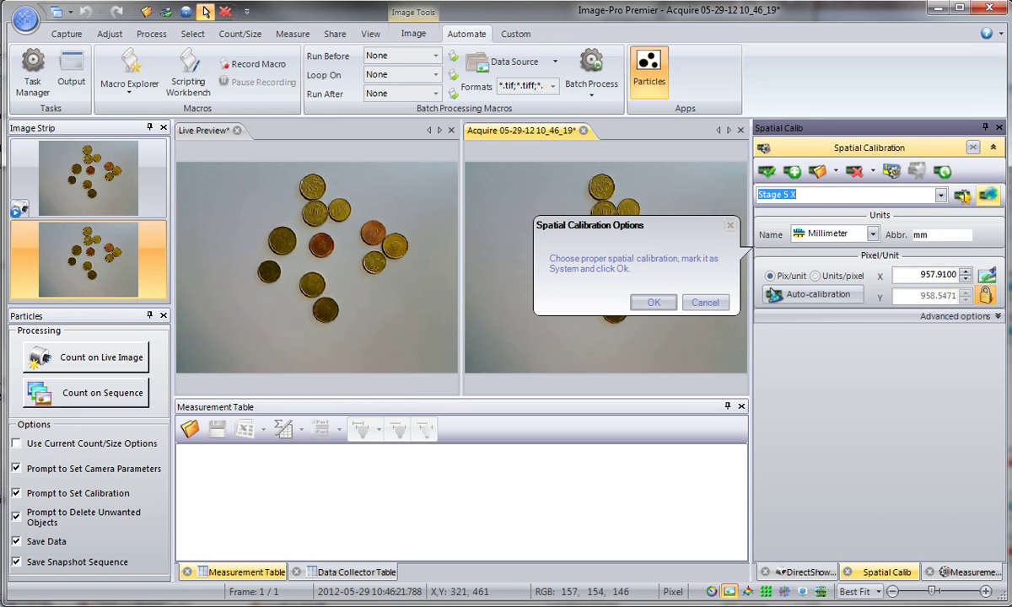
click(767, 172)
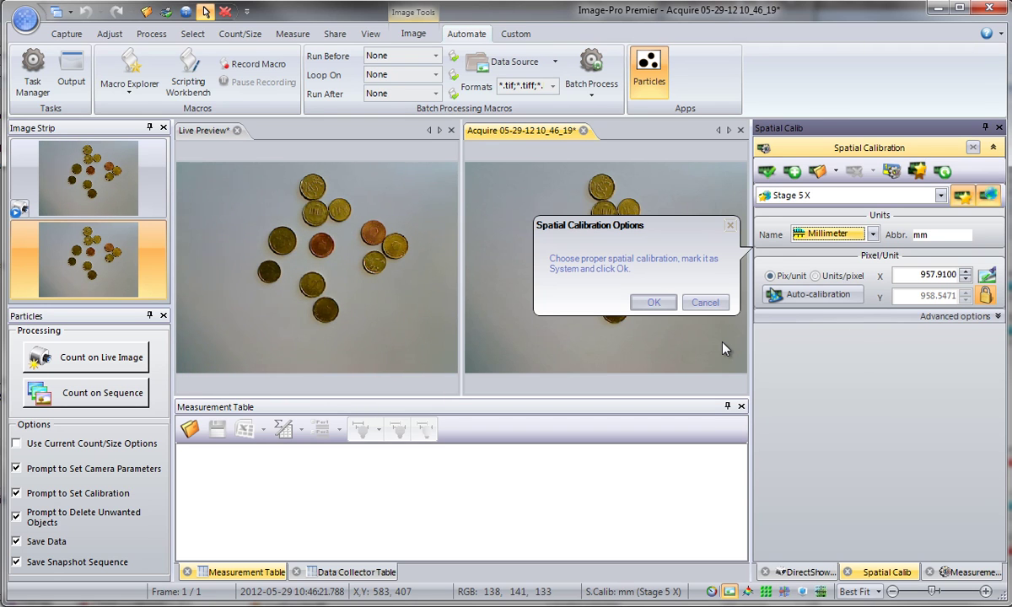
click(654, 303)
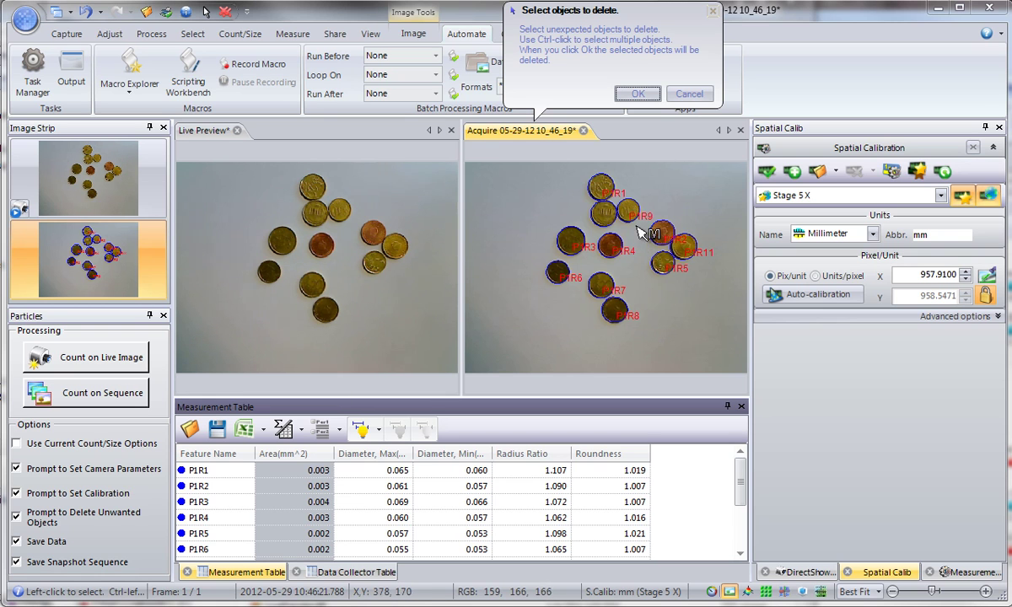
Keep all detected coins on each of four frames, capturing three more, then finish measuring
click(650, 99)
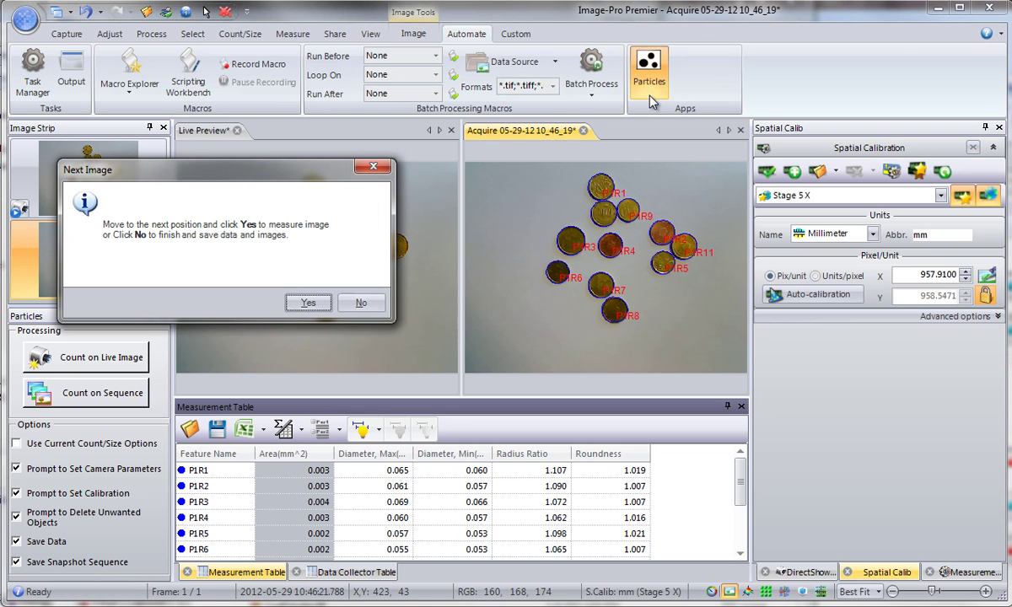
drag(285, 180, 614, 238)
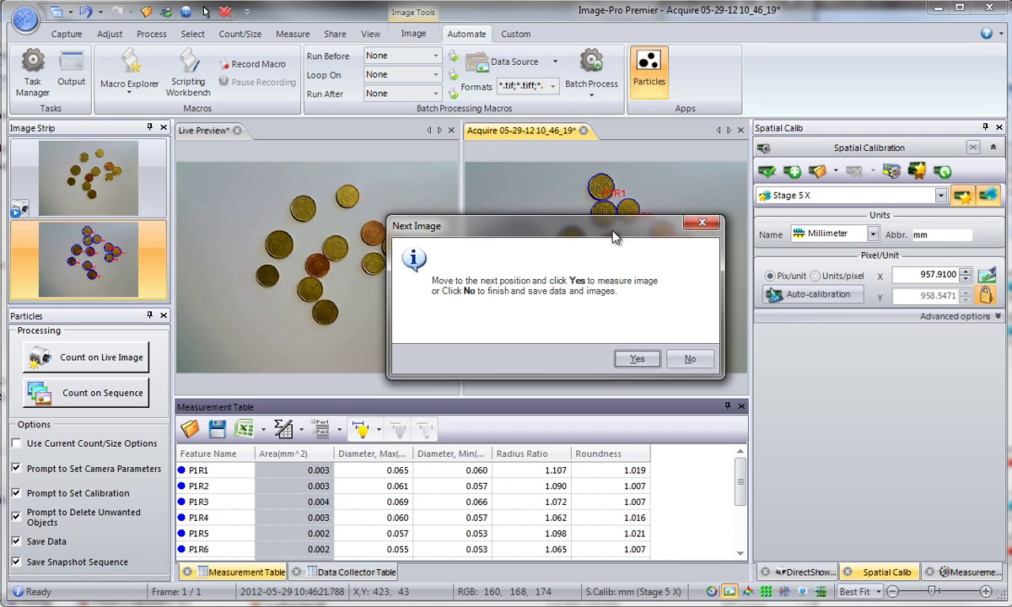
click(639, 359)
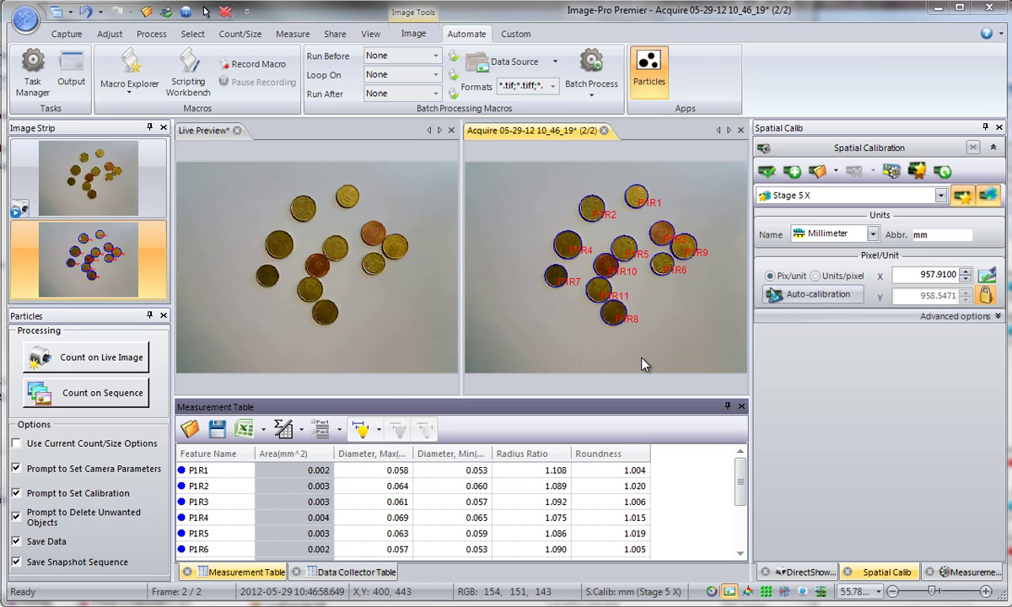
click(646, 95)
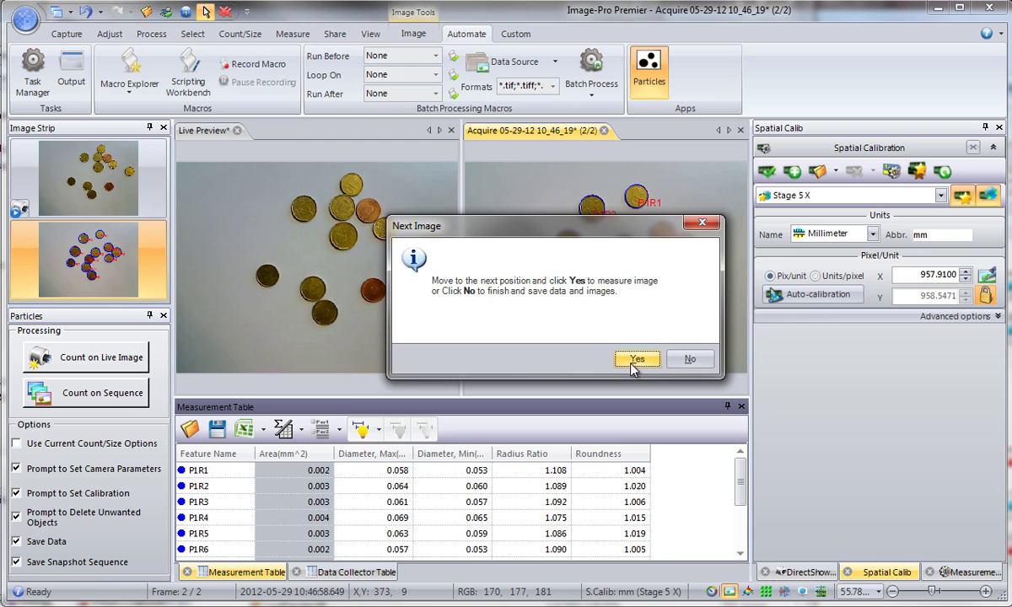
click(635, 361)
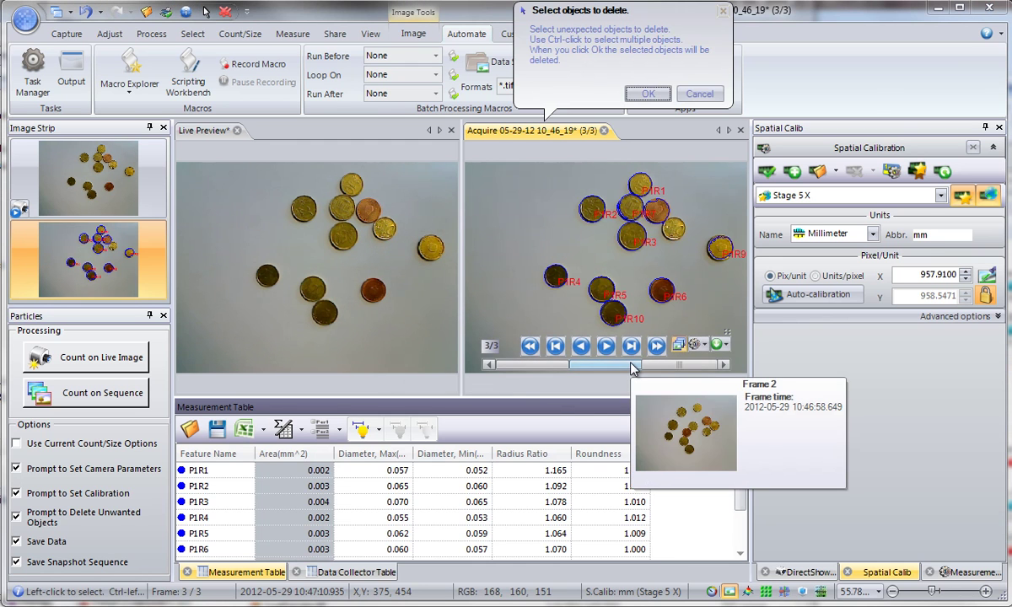
click(648, 93)
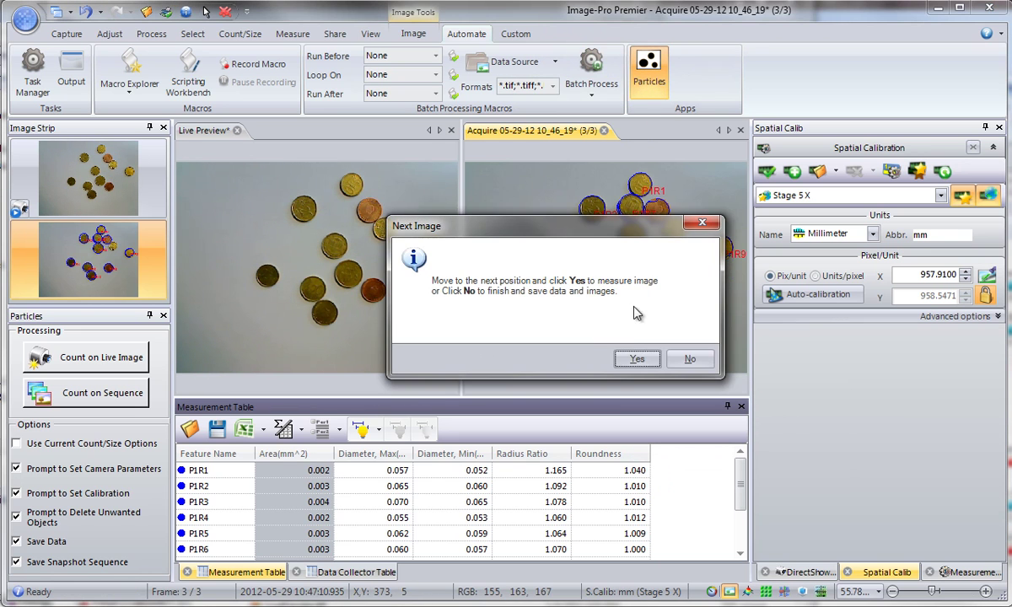
click(643, 358)
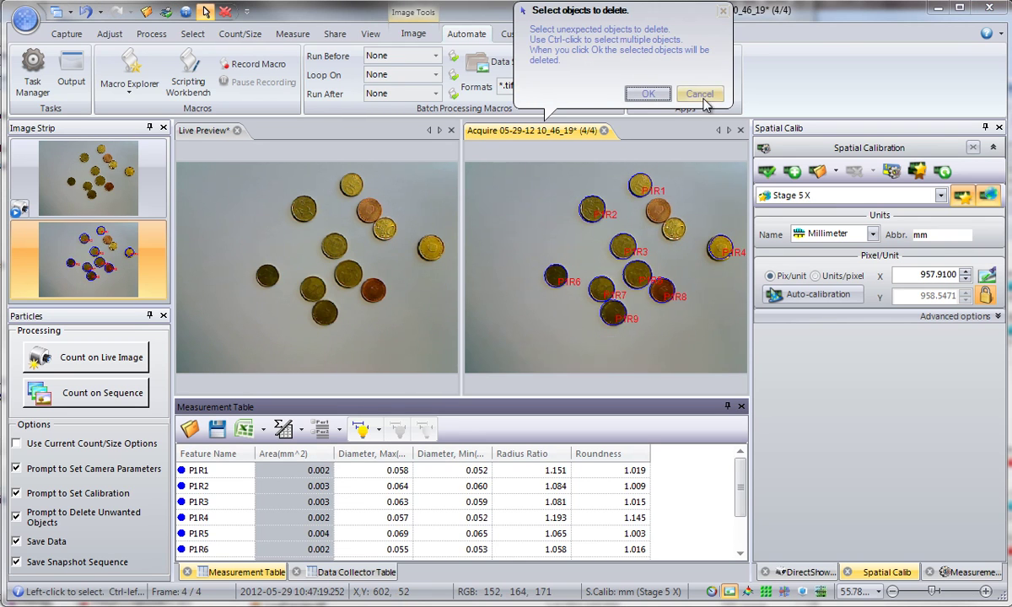
click(646, 94)
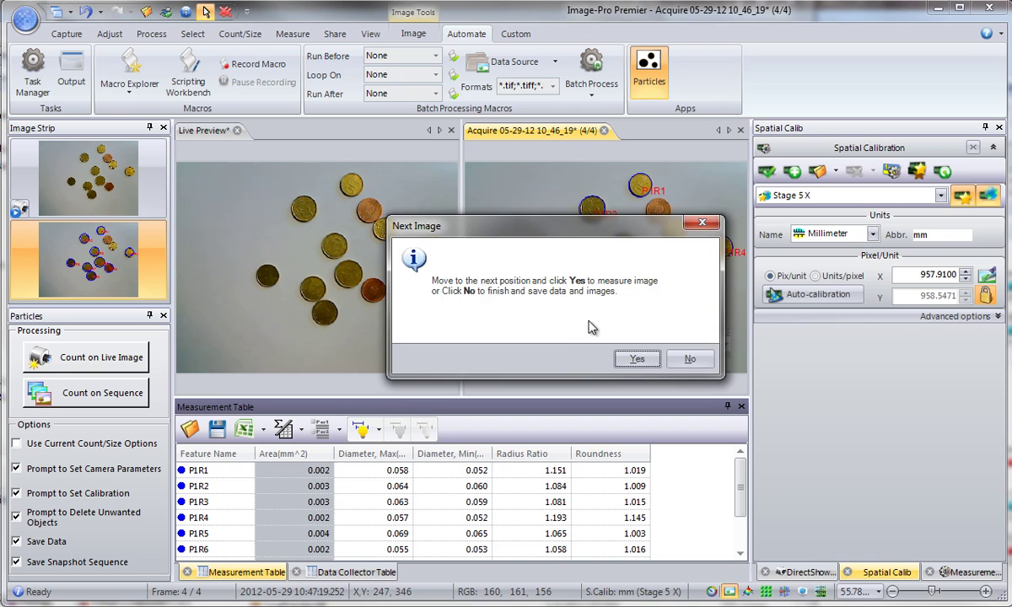
click(681, 361)
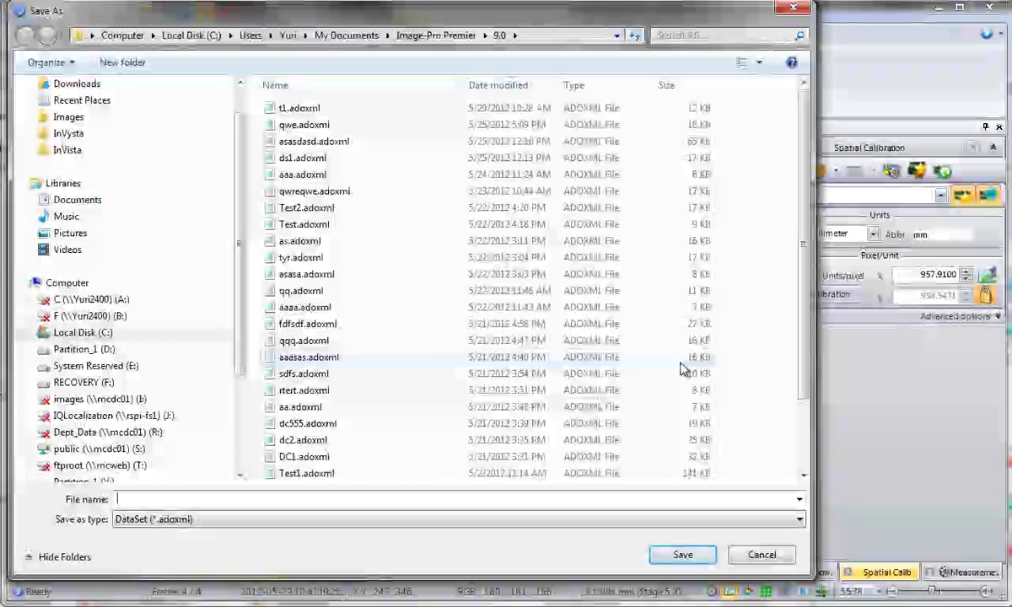
Save the DataSet as Test21 and save the coin snapshot as a TIFF
text(T)
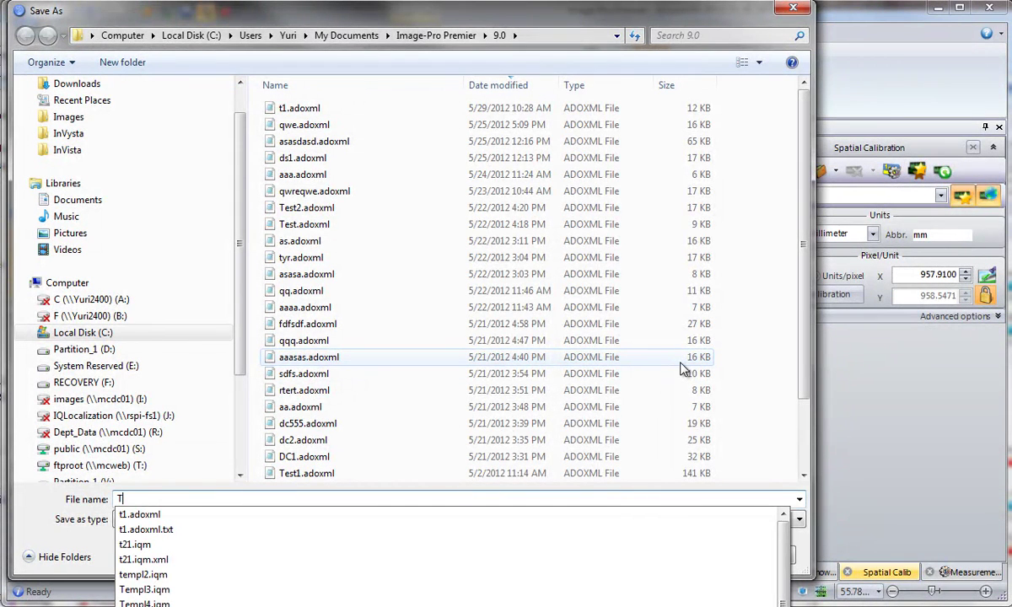
text(est)
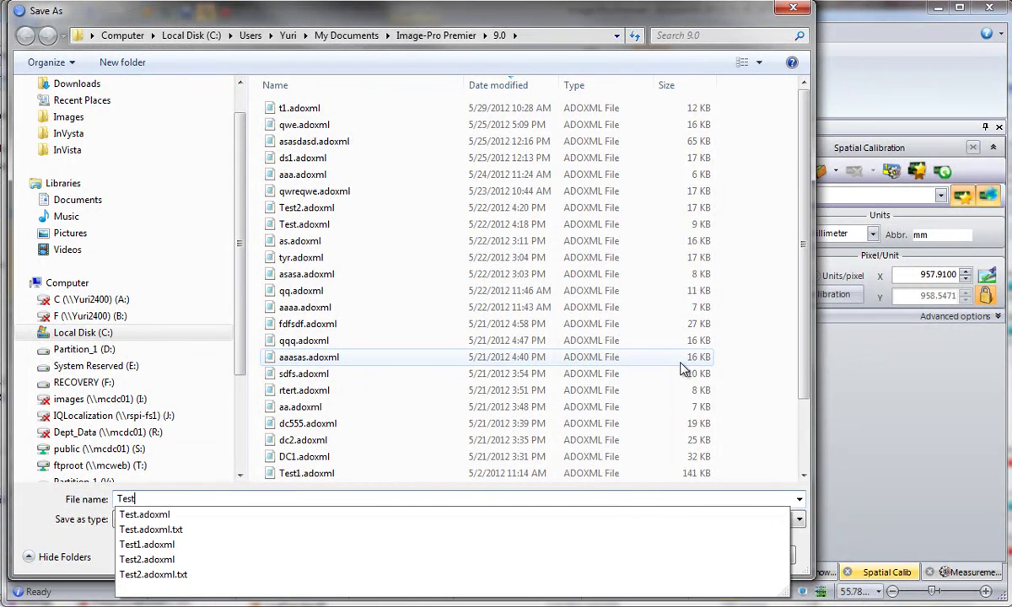
text(21)
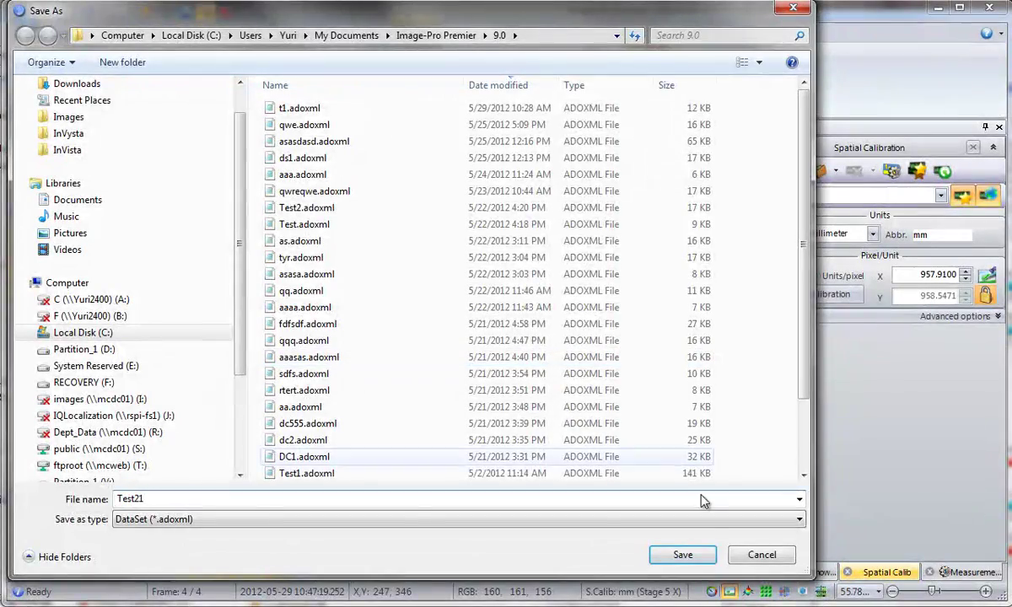
click(697, 560)
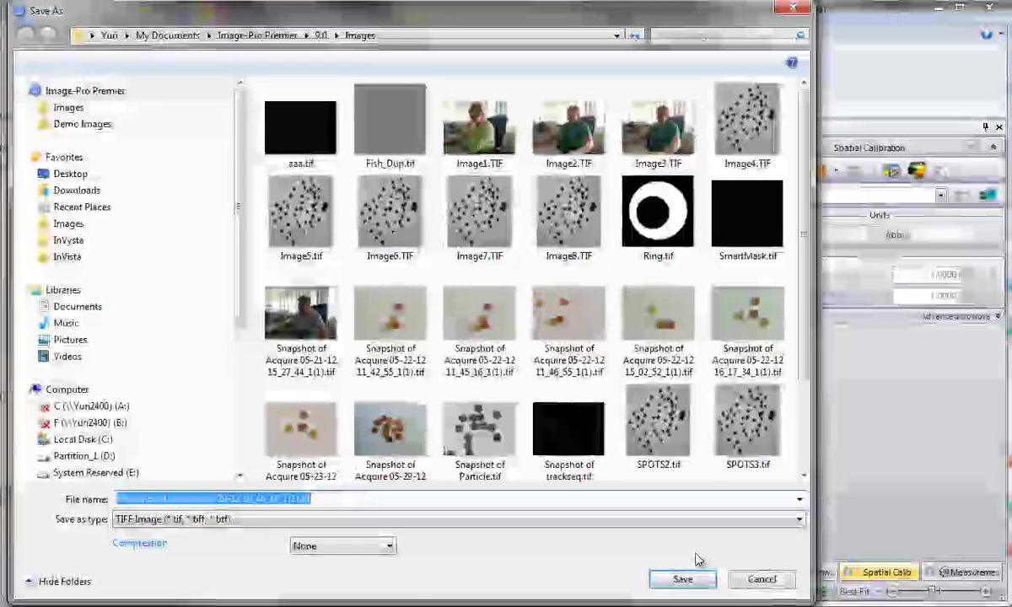
click(679, 581)
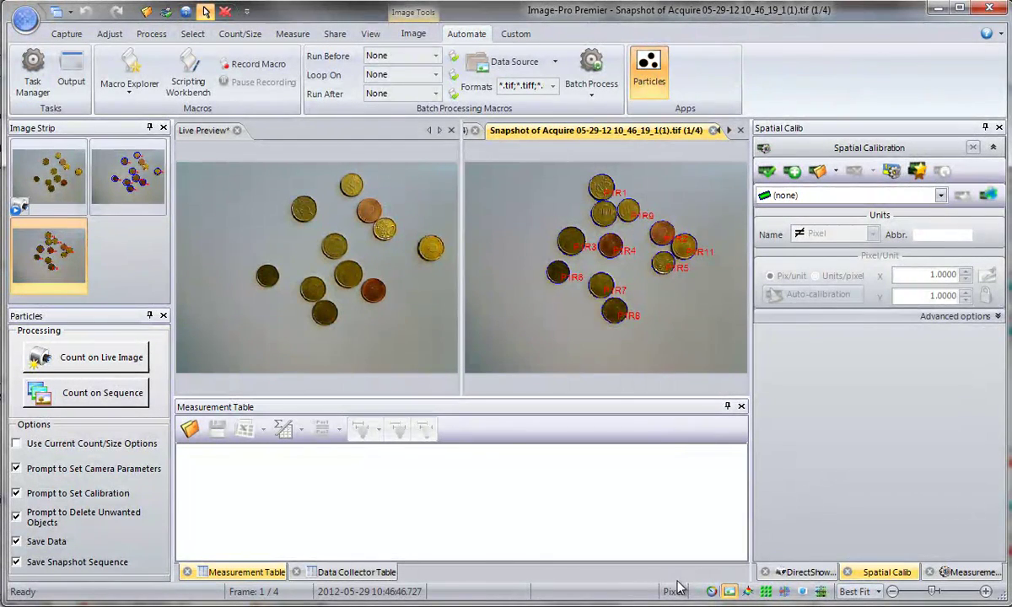
Review per-coin measurements and per-frame object counts (11, 11, 10, 9) in the Data Collector Table
drag(549, 369, 512, 374)
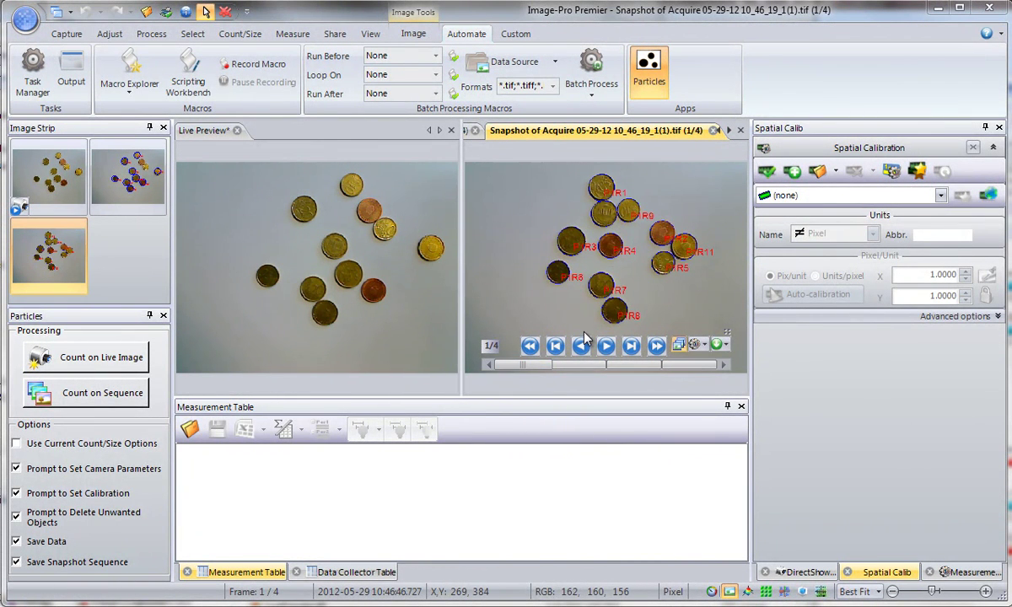
click(353, 572)
mouse_move(741, 466)
mouse_down()
mouse_move(740, 510)
mouse_move(740, 464)
mouse_up()
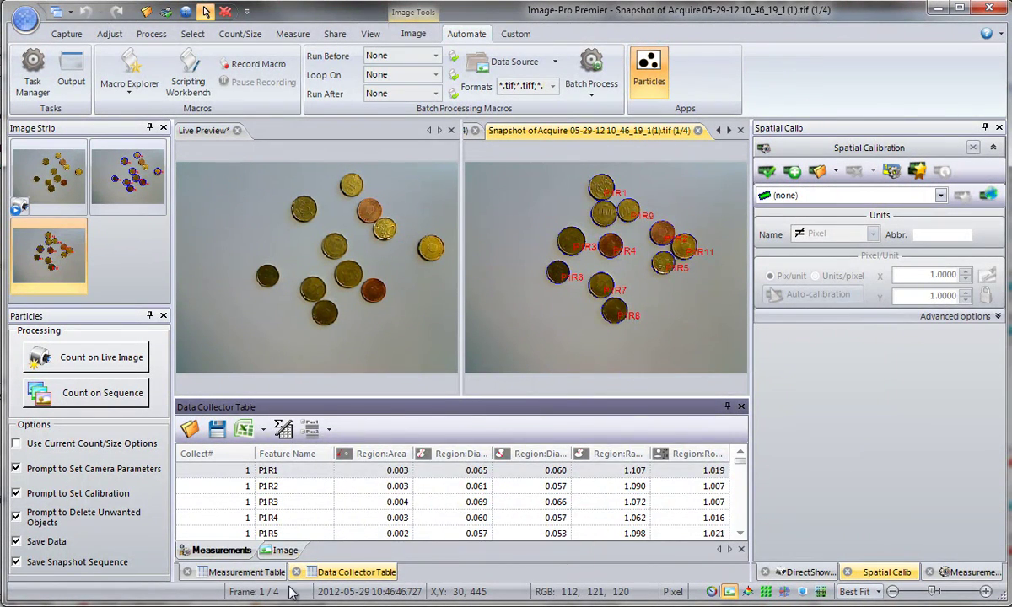
click(278, 549)
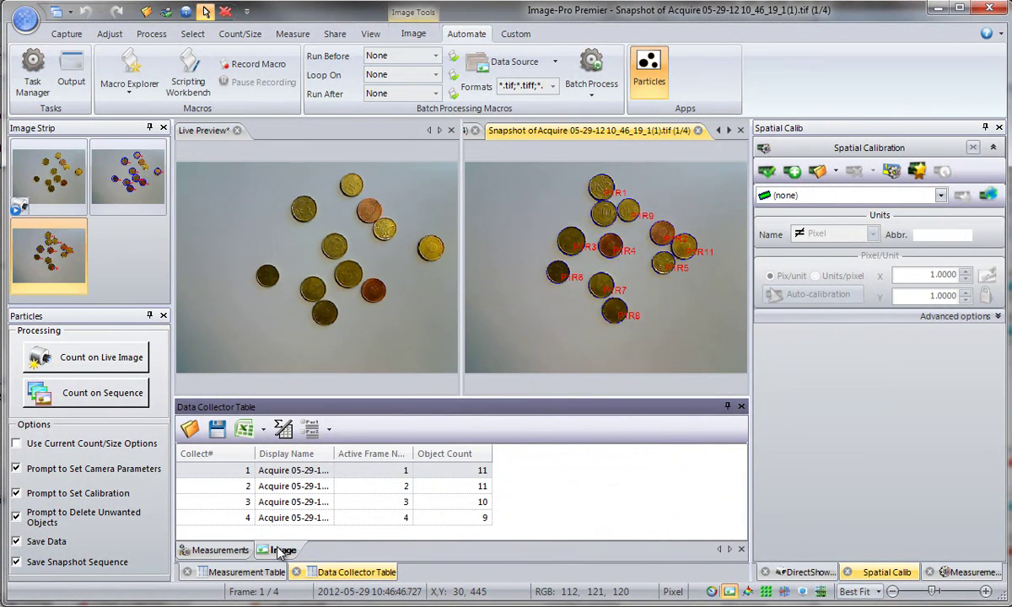
click(224, 550)
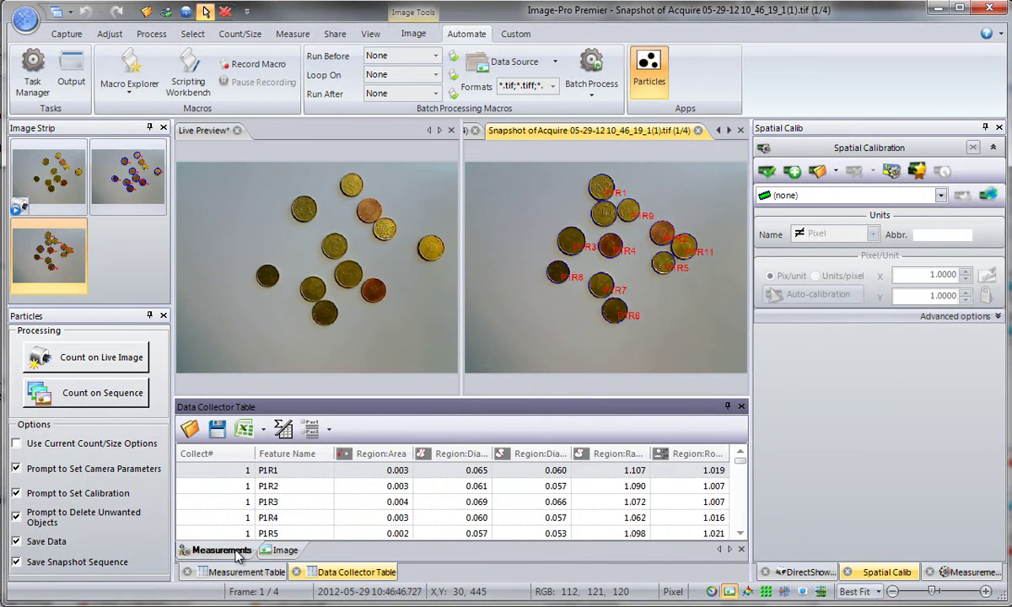
click(291, 35)
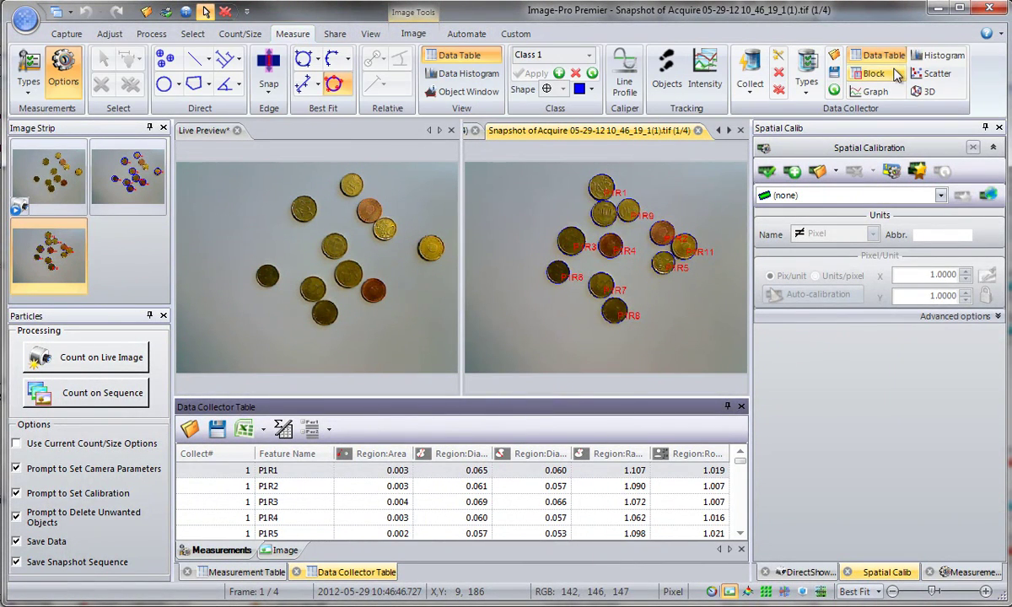
Show a 16-bin Region:Area histogram, toggling Use Current Count/Size Options on and off
click(936, 56)
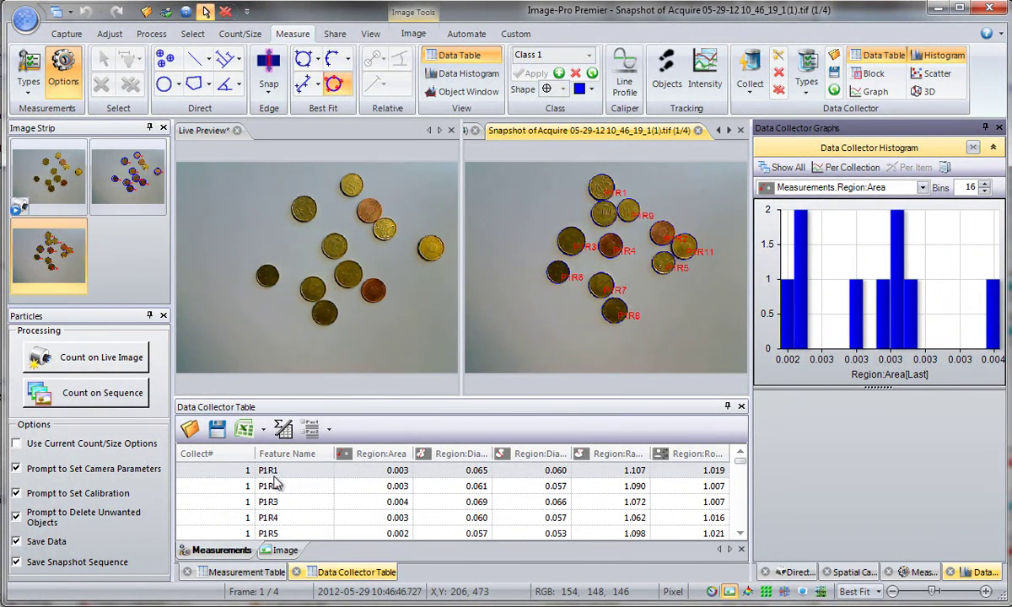
click(130, 452)
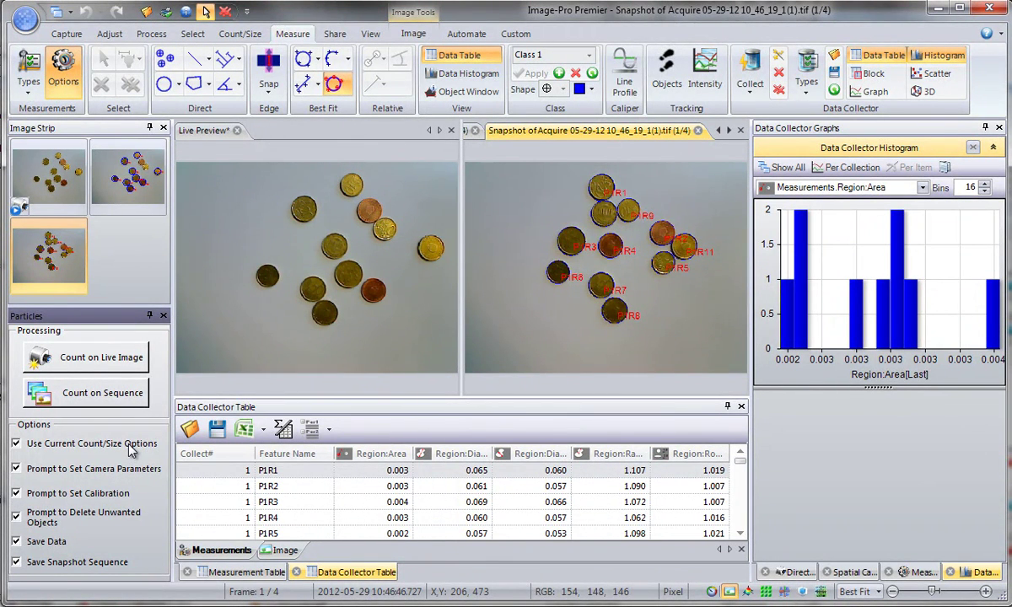
click(131, 452)
Start Count on Sequence, reset the Data Collector, and open Particle.tif
click(102, 394)
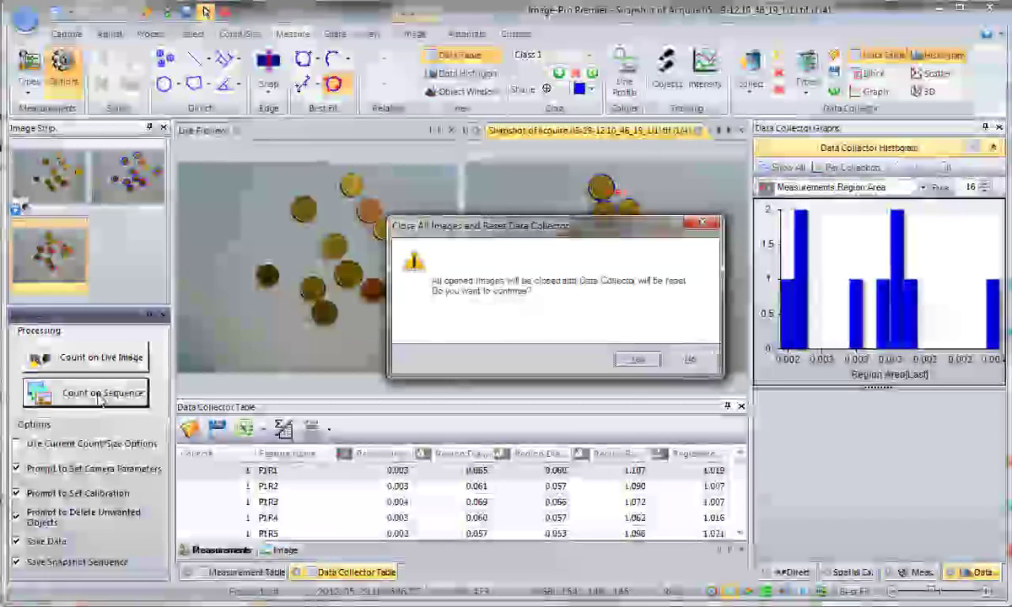
click(639, 358)
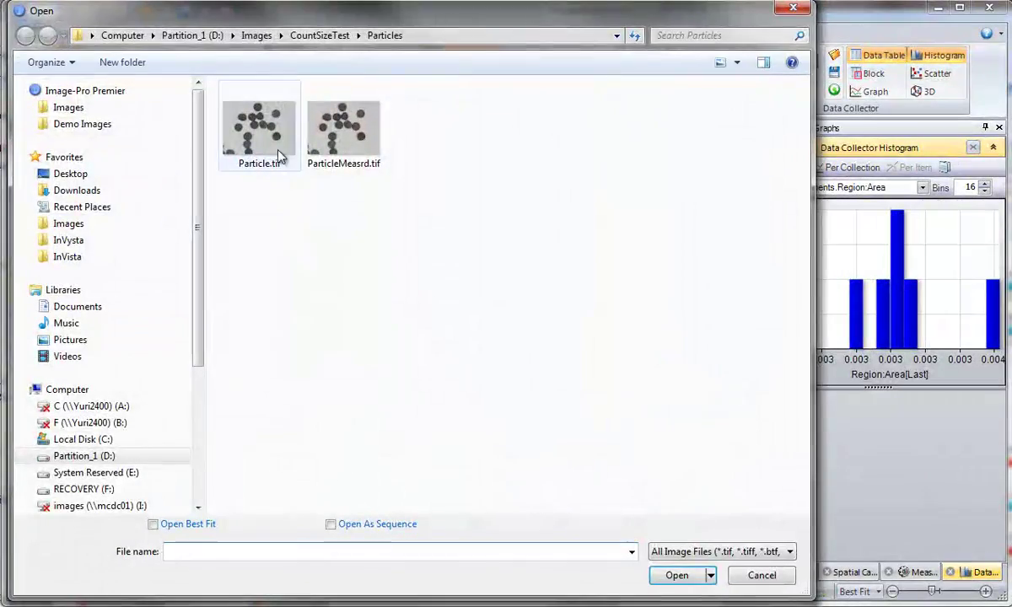
click(268, 149)
double_click(269, 148)
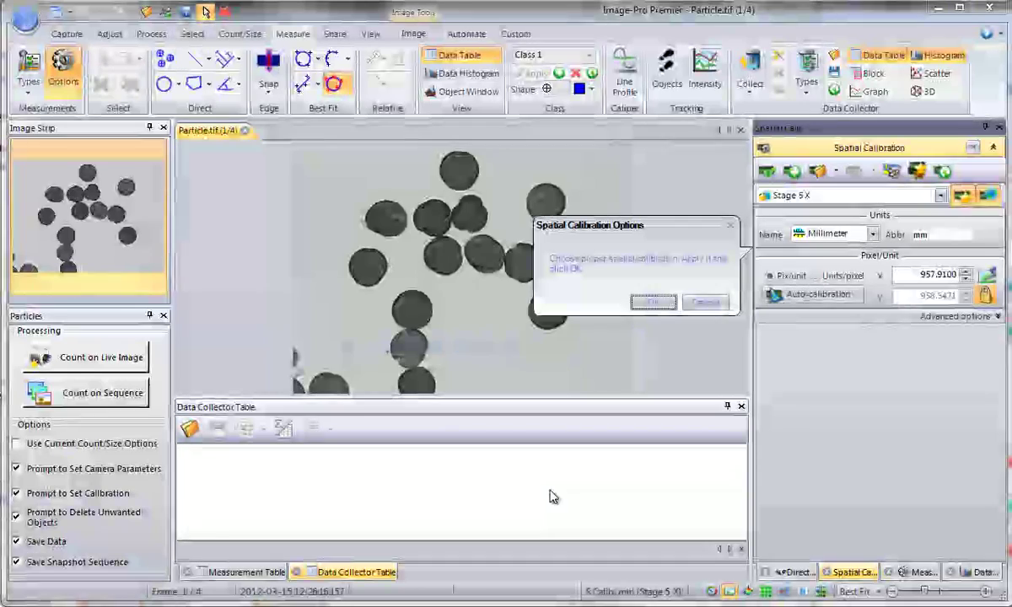
Count all four Particle.tif frames with Stage 5 X, deleting stray particle P1R2 from frame 3
click(657, 302)
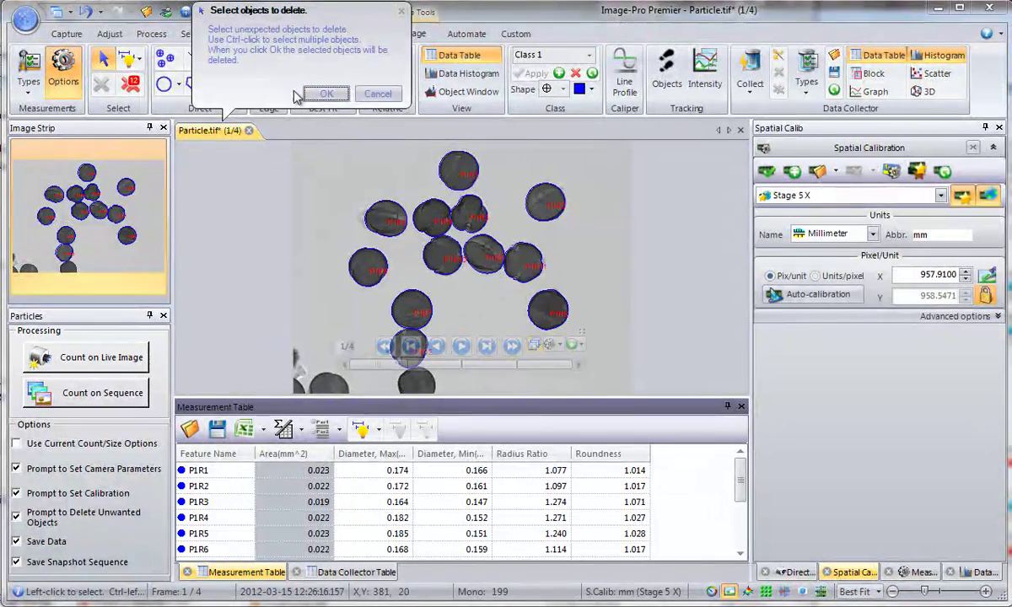
click(321, 95)
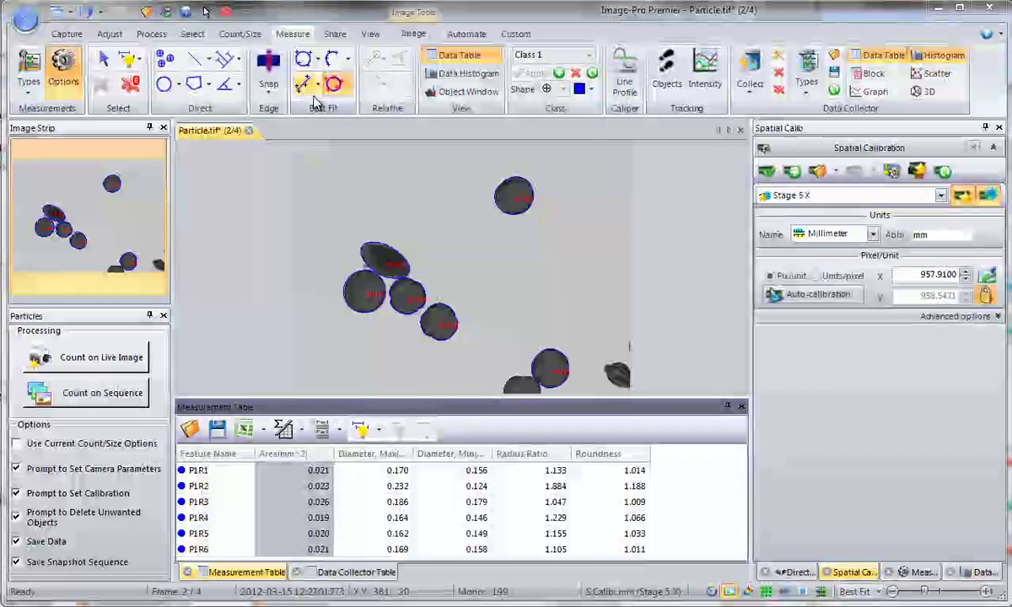
click(318, 96)
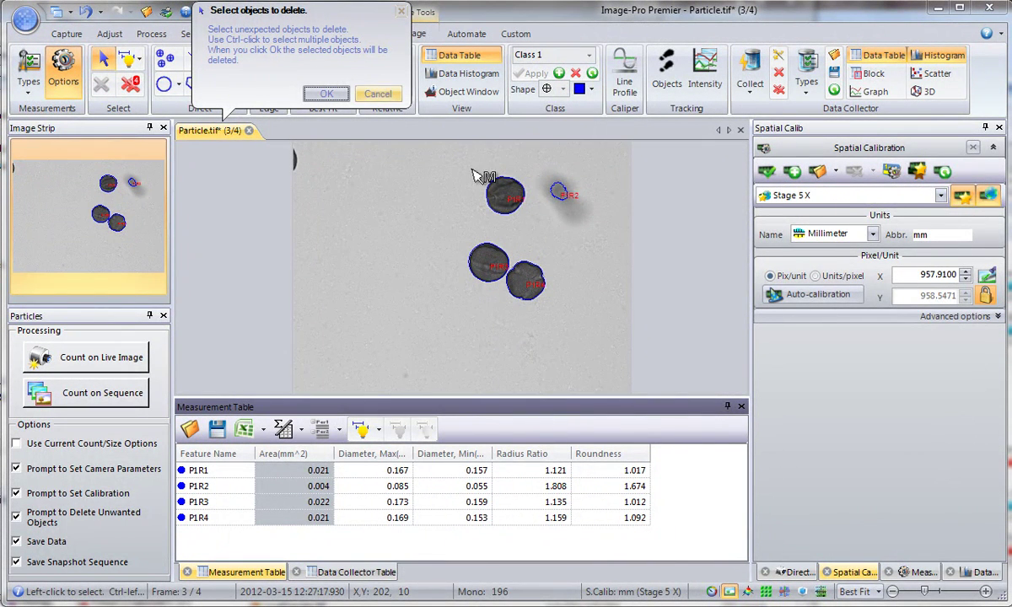
click(560, 192)
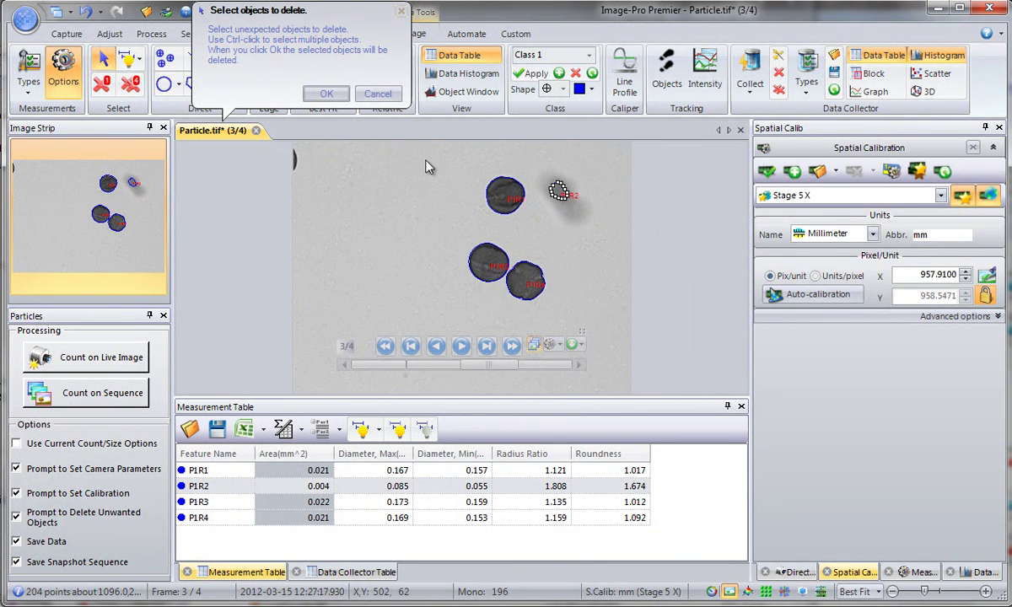
click(327, 94)
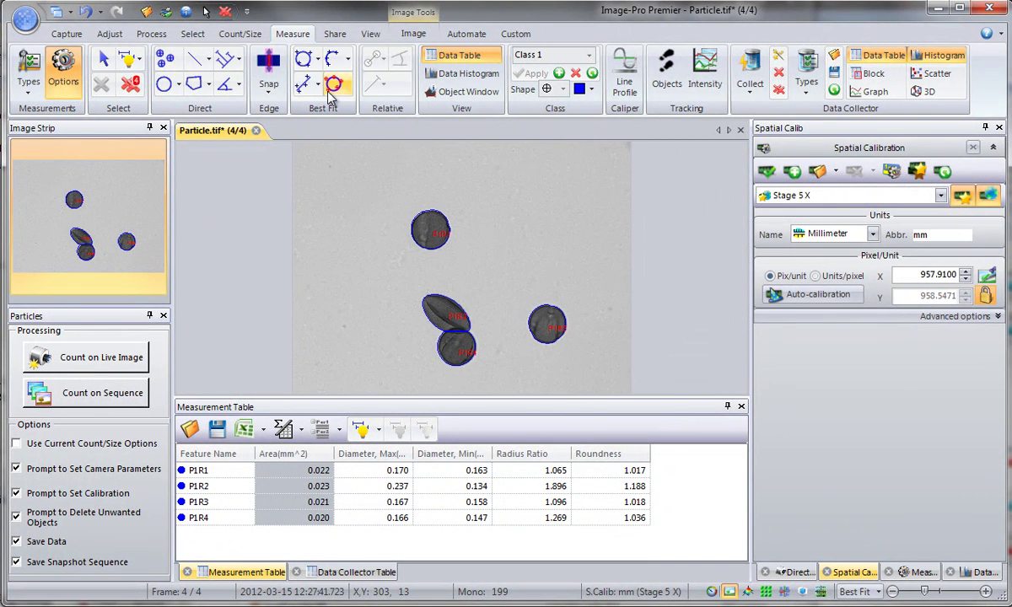
click(329, 95)
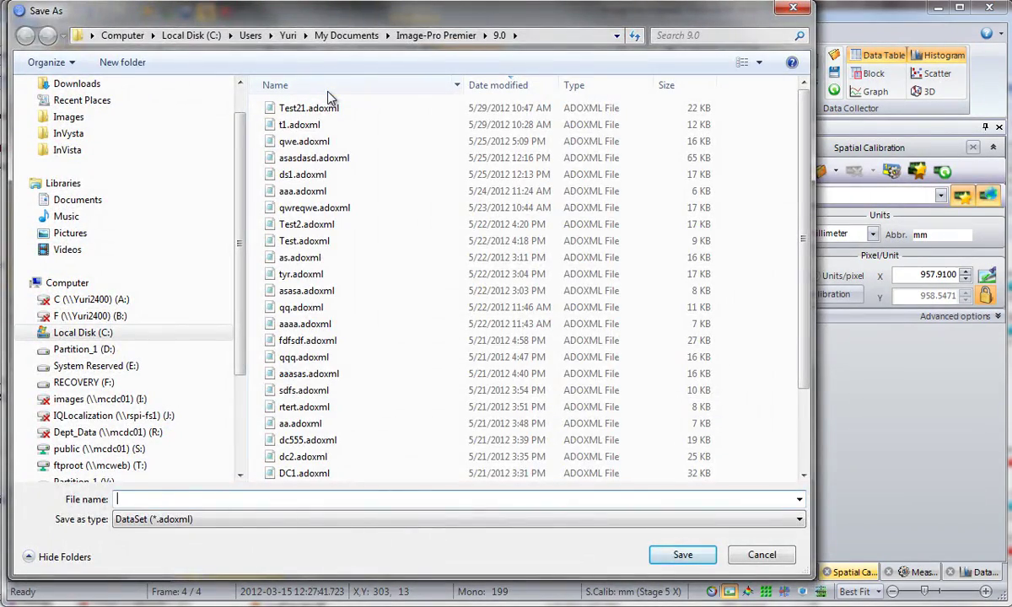
Save the dataset as Particles and the snapshot as Snapshot of Particle2.tif
text(Particles2)
key(Return)
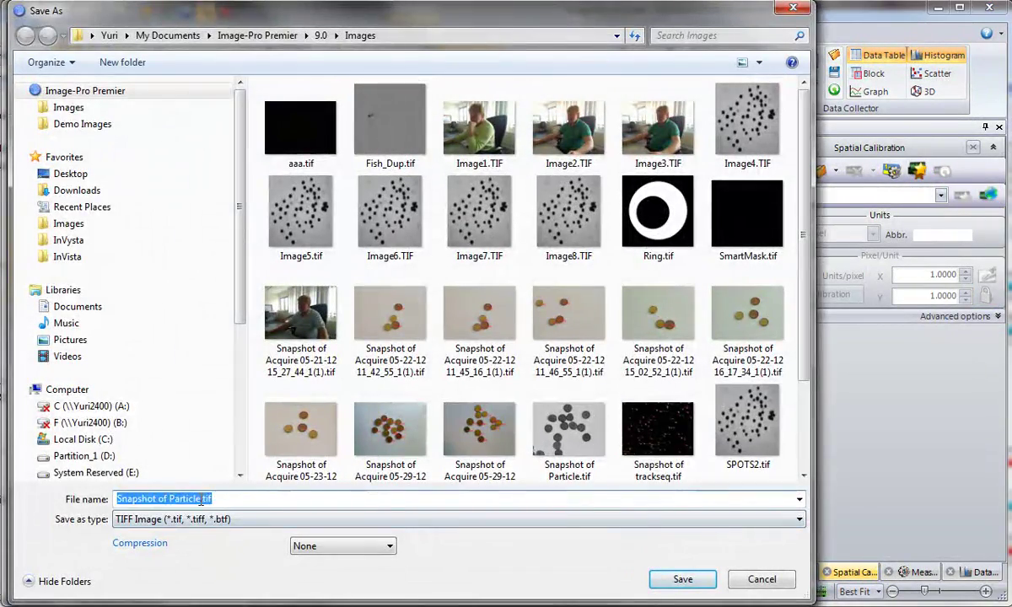
click(202, 499)
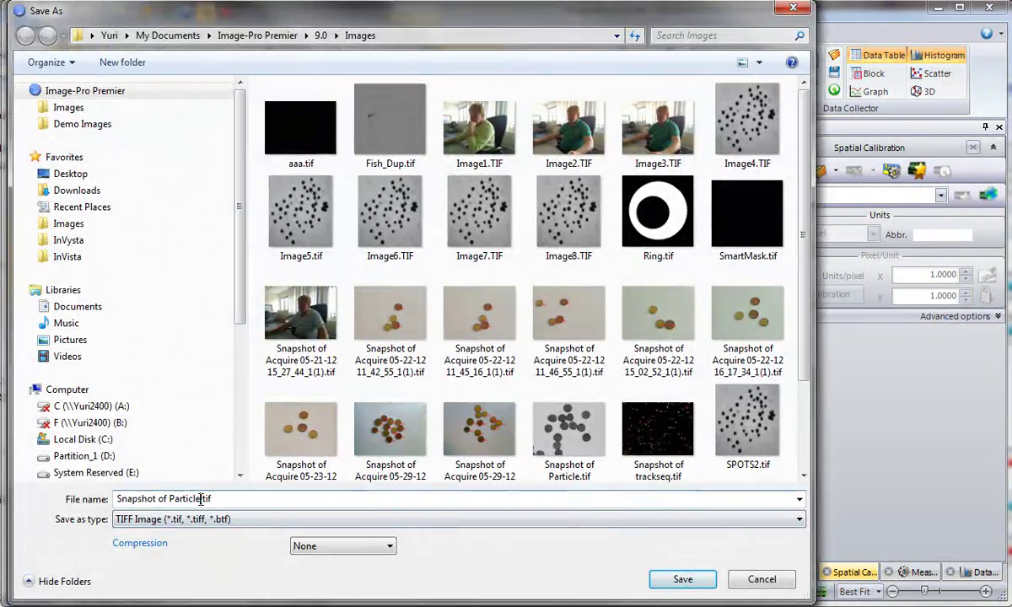
text(2)
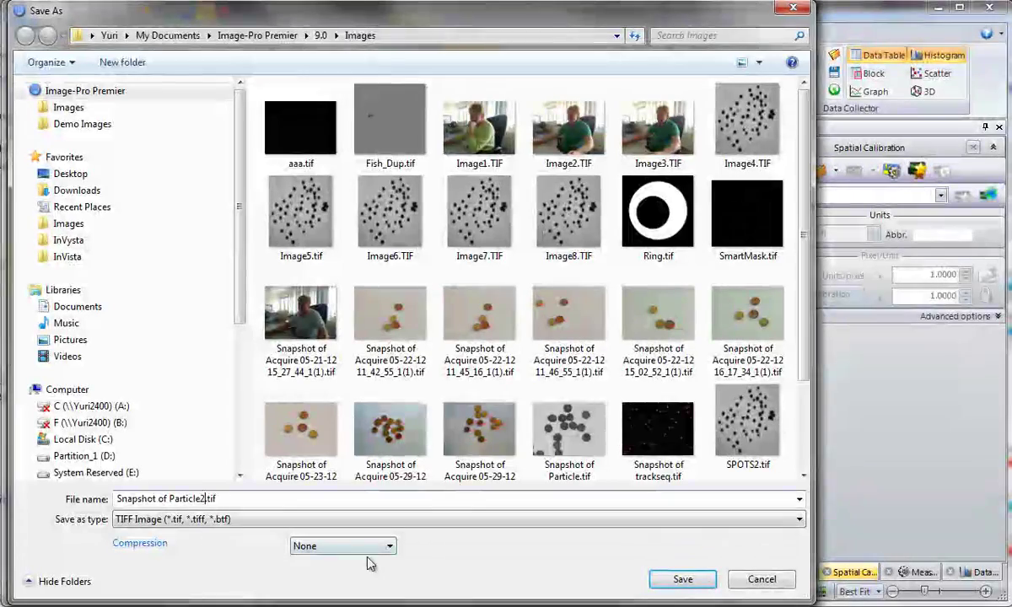
click(683, 581)
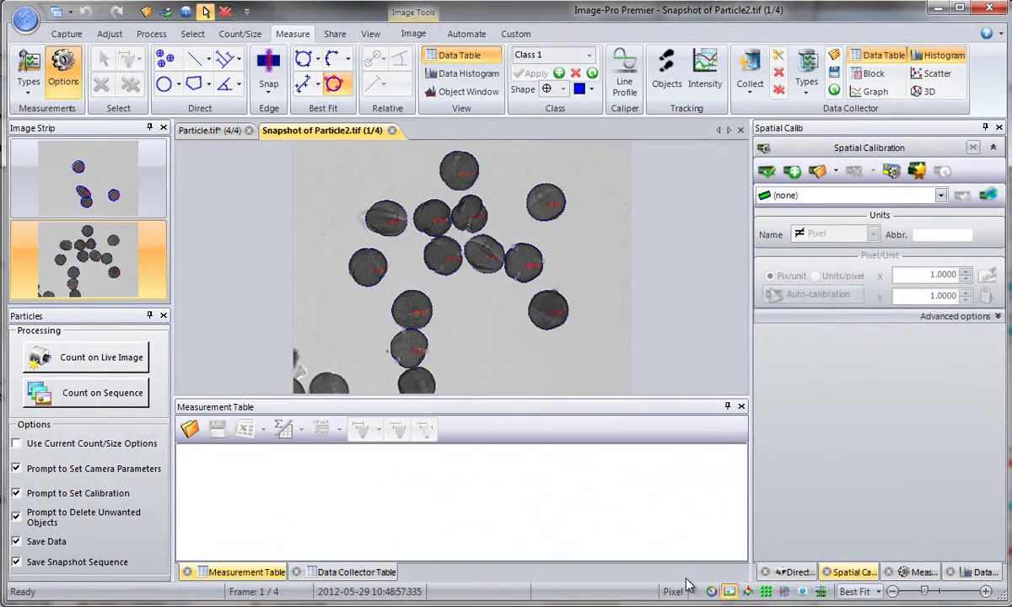